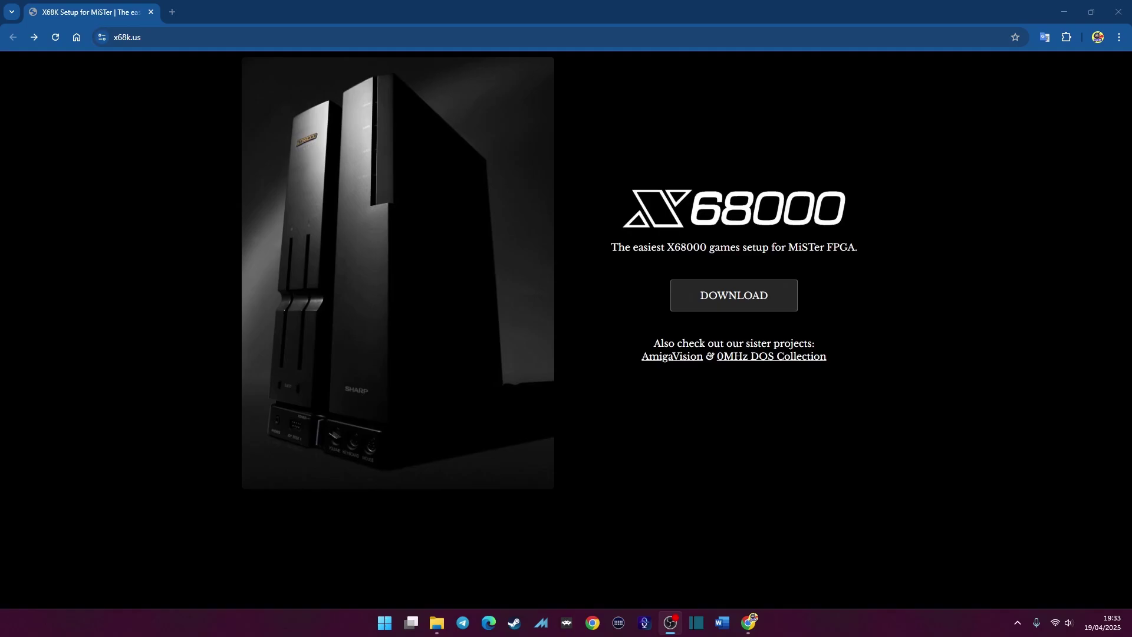
left_click_drag(641, 360, 828, 361)
left_click(833, 457)
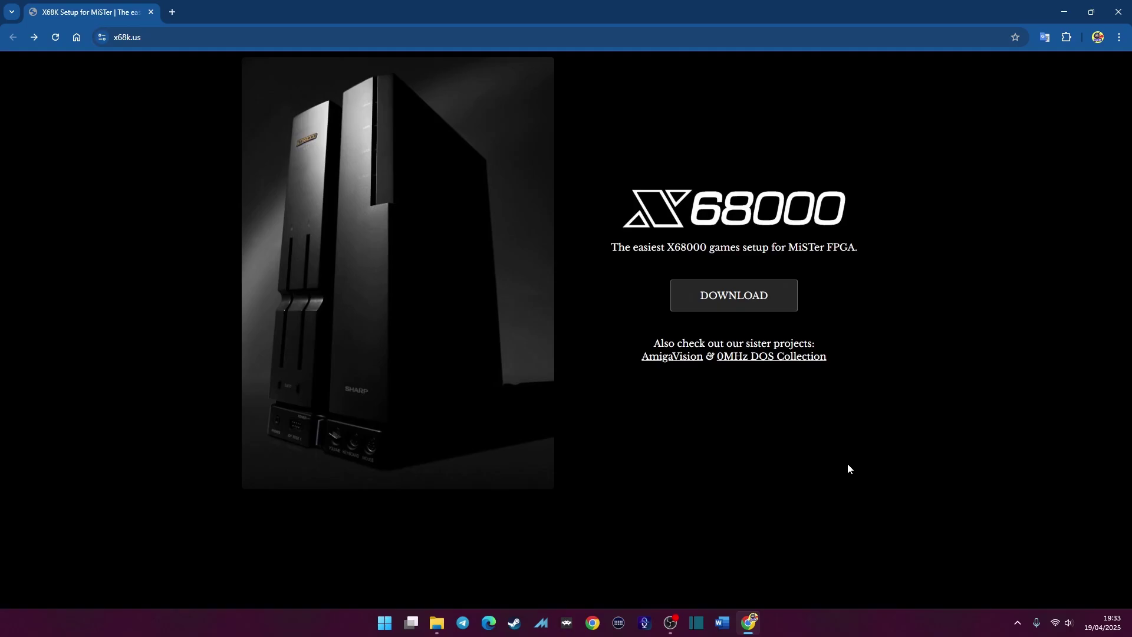
left_click(146, 38)
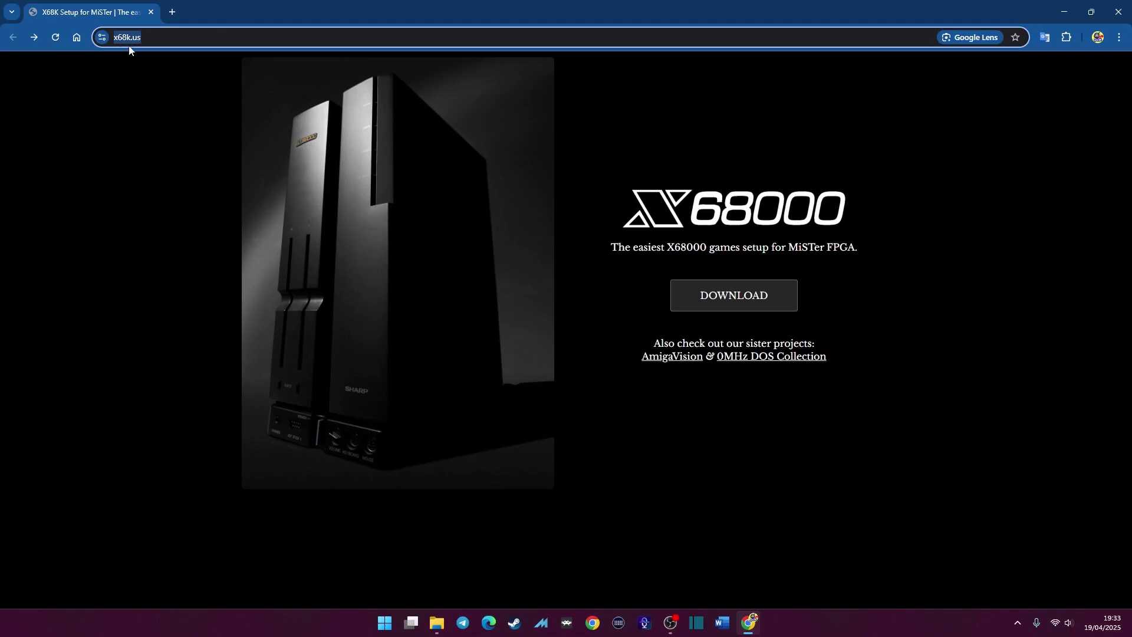
left_click(74, 216)
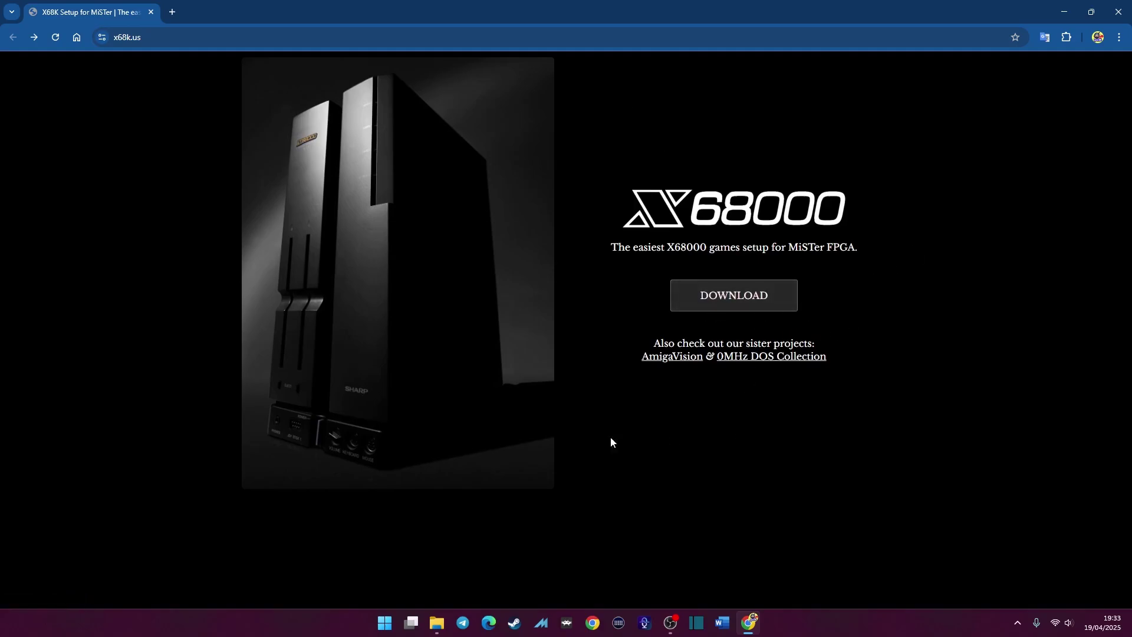
Step: Open the X68000 Starter Pack download page and minimize the browser to return to File Explorer
left_click(755, 297)
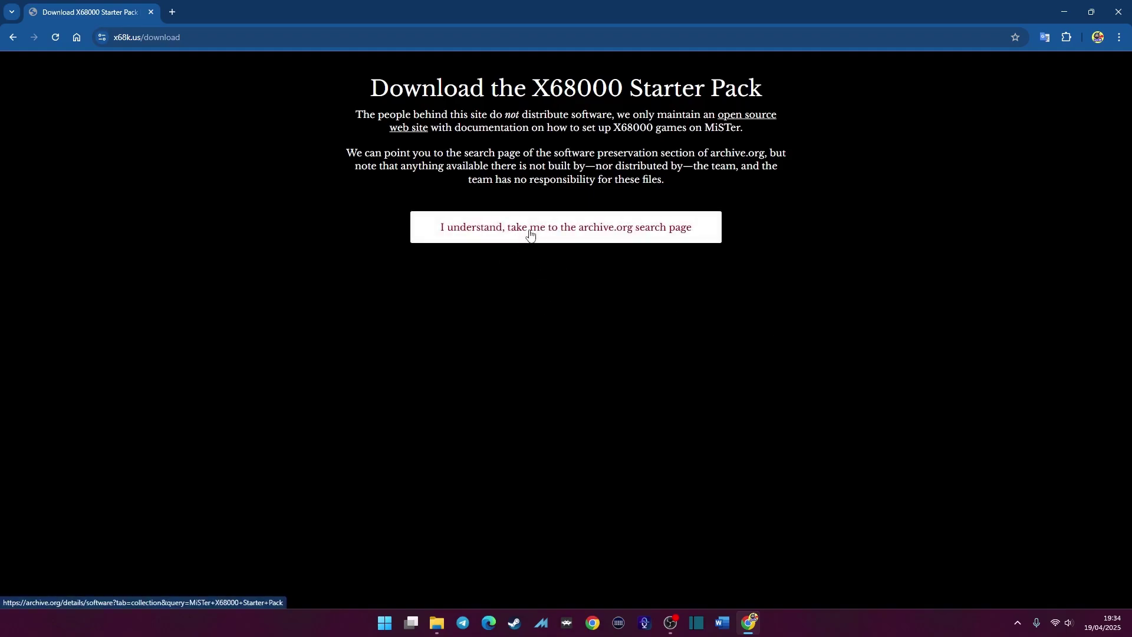
left_click(1061, 10)
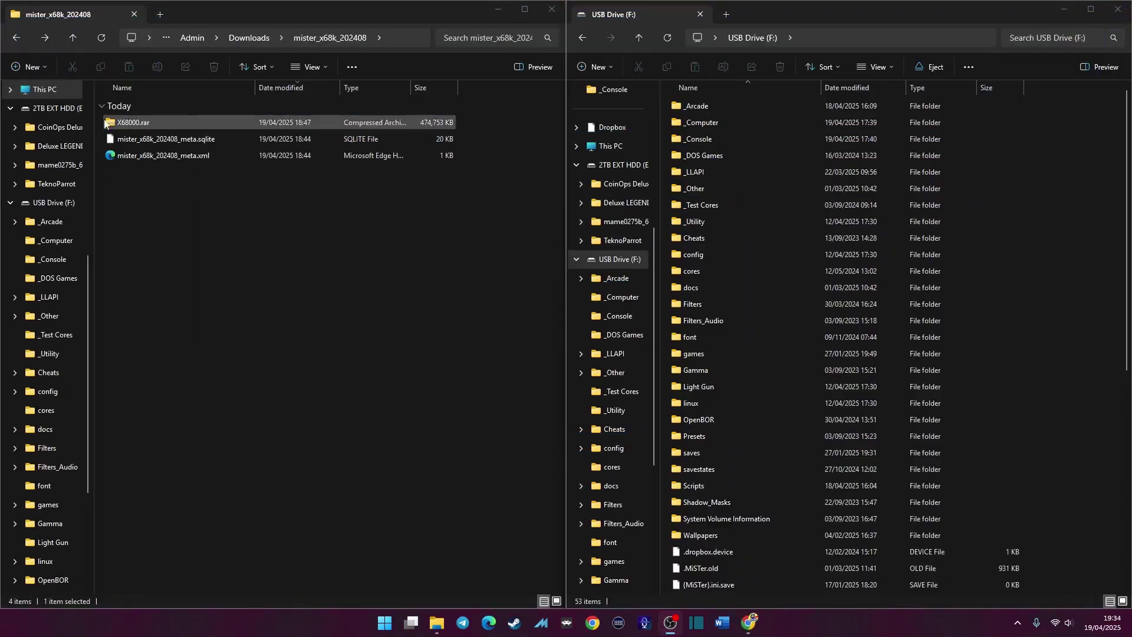
Step: Extract X68000.rar from the mister_x68k_202408 folder in Downloads into its own X68000 subfolder using 7-Zip
left_click(24, 37)
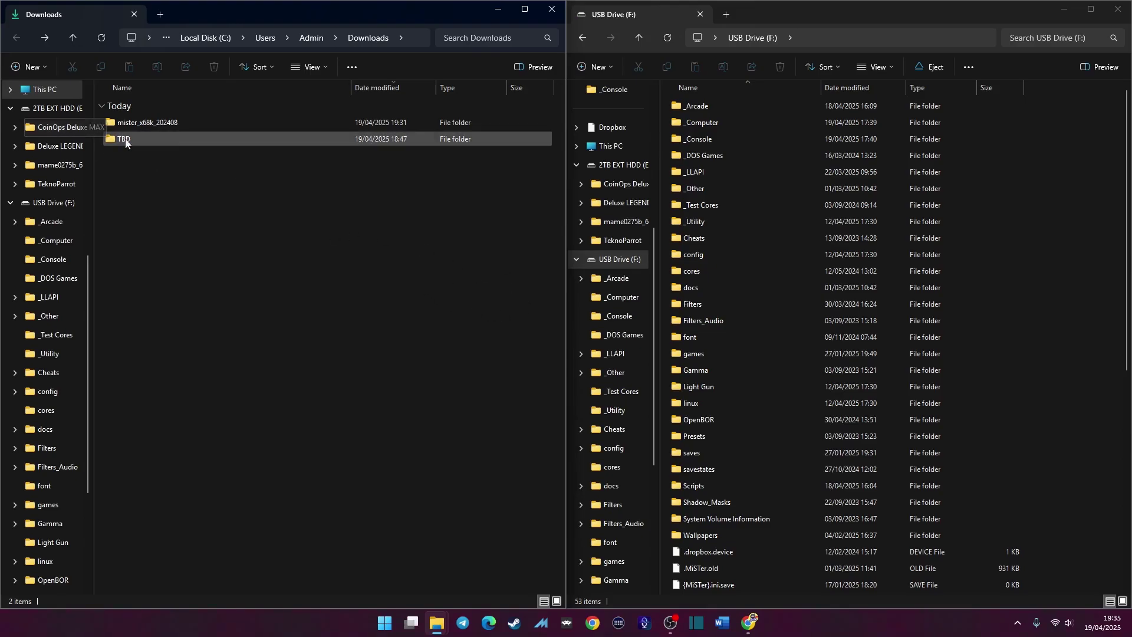
double_click(128, 123)
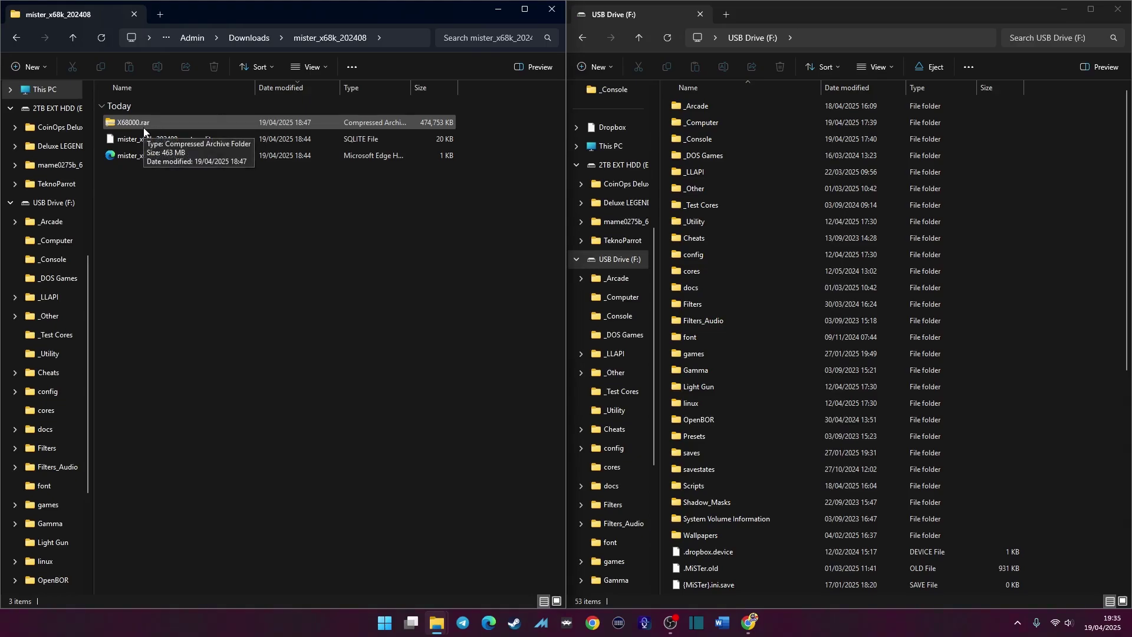
right_click(146, 122)
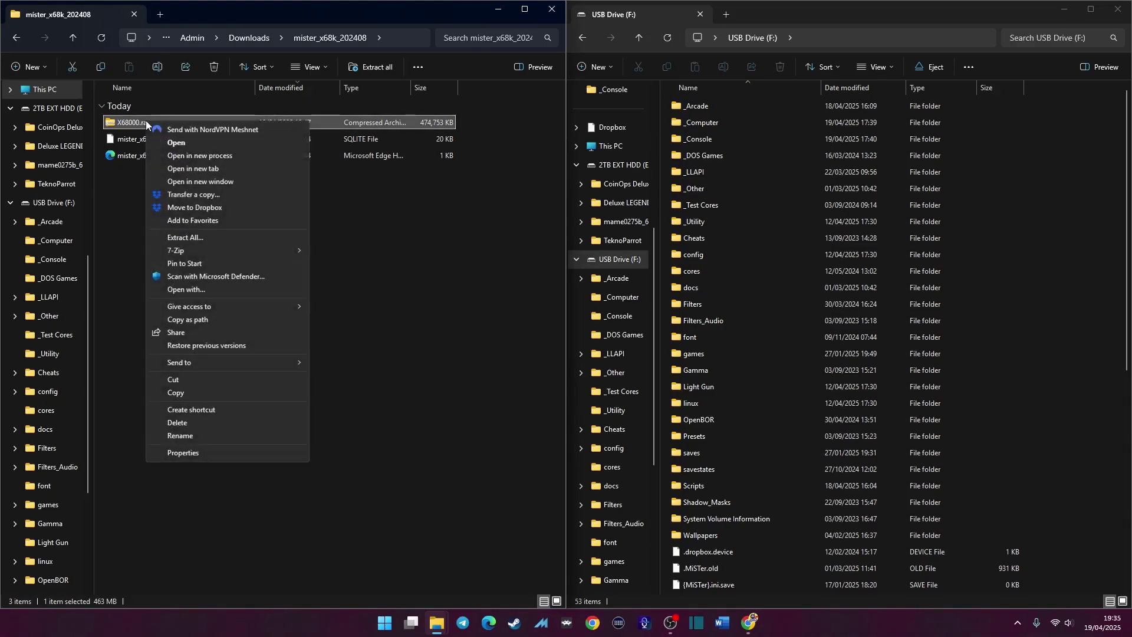
mouse_move(215, 251)
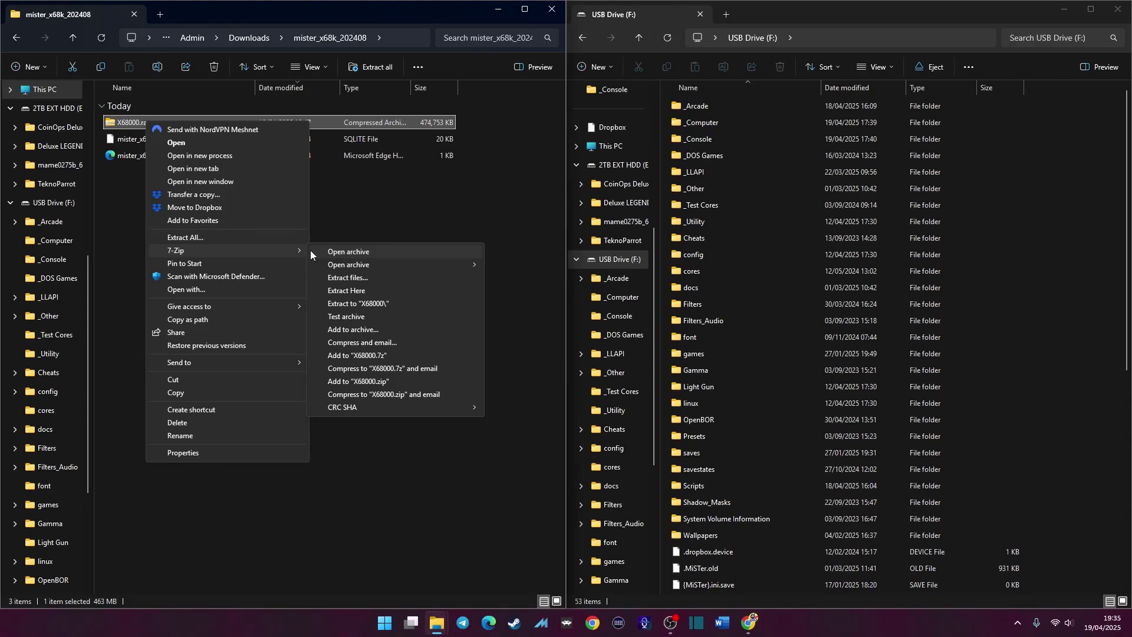
left_click(360, 281)
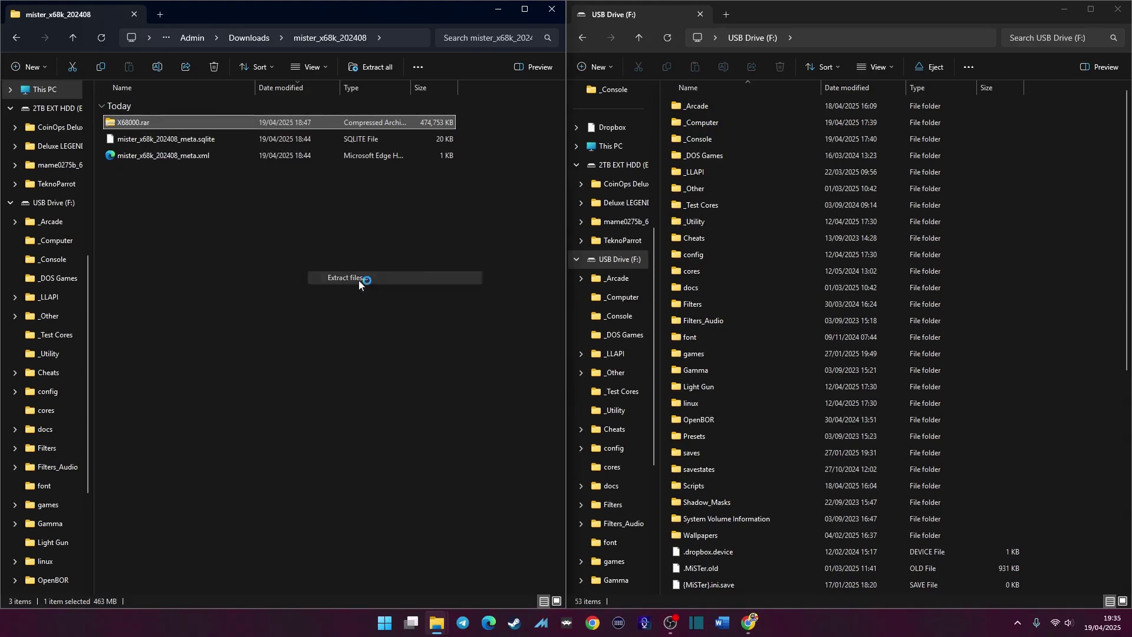
left_click(558, 384)
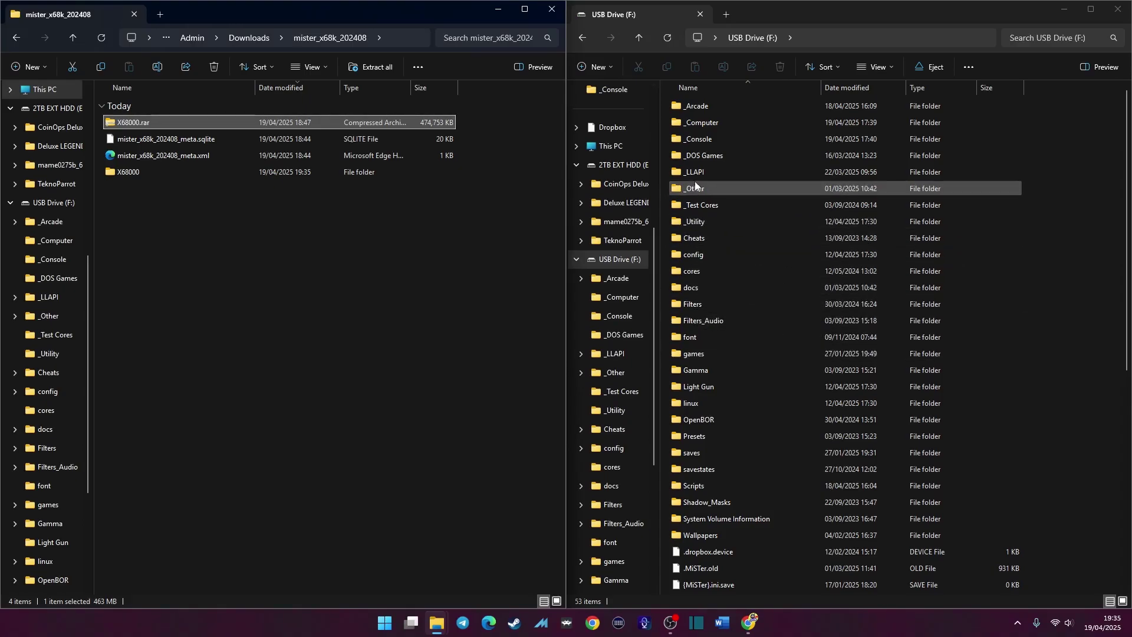
Step: Check the USB drive's _Computer folder for the X68000_20240524.rbf core file and return to the drive's root
double_click(709, 126)
scroll(714, 288, "down", 6)
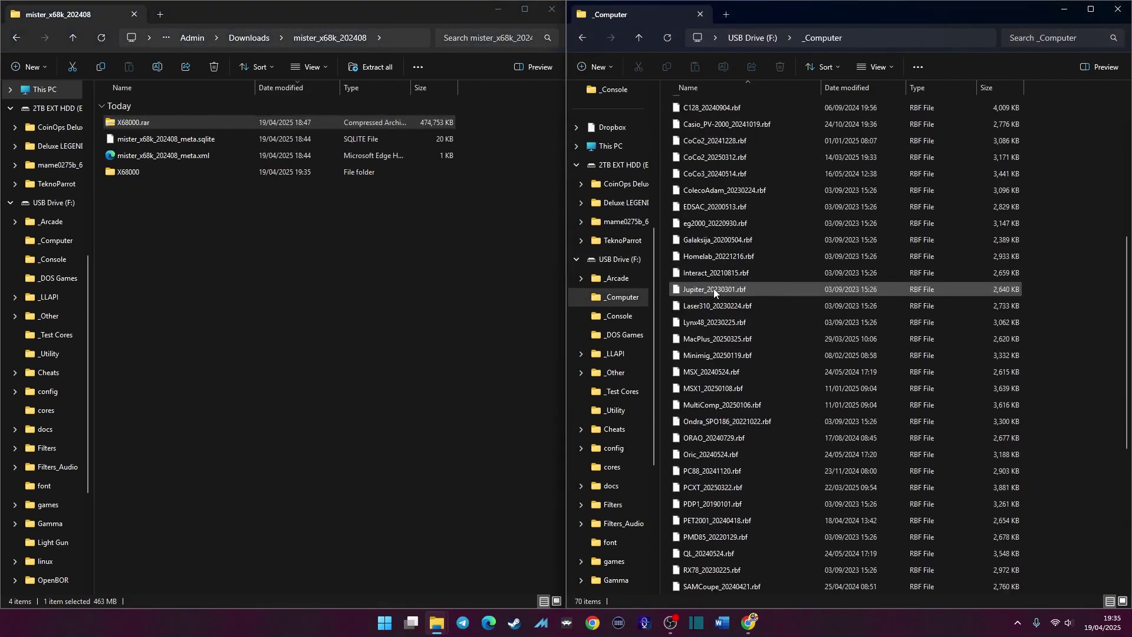
scroll(714, 288, "down", 6)
left_click(704, 505)
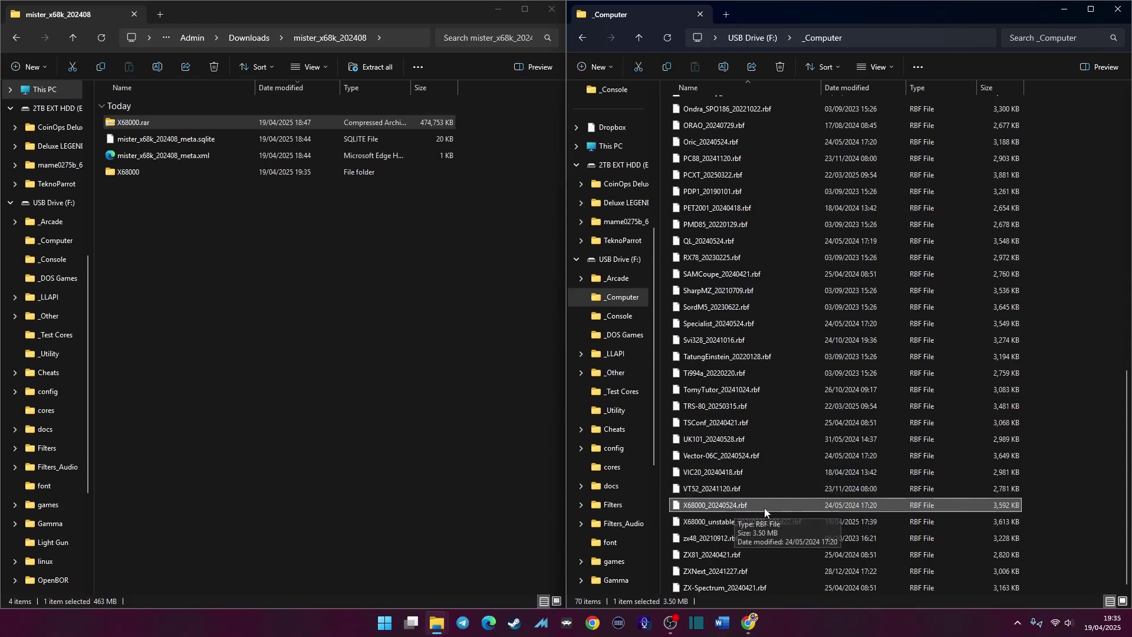
left_click(579, 39)
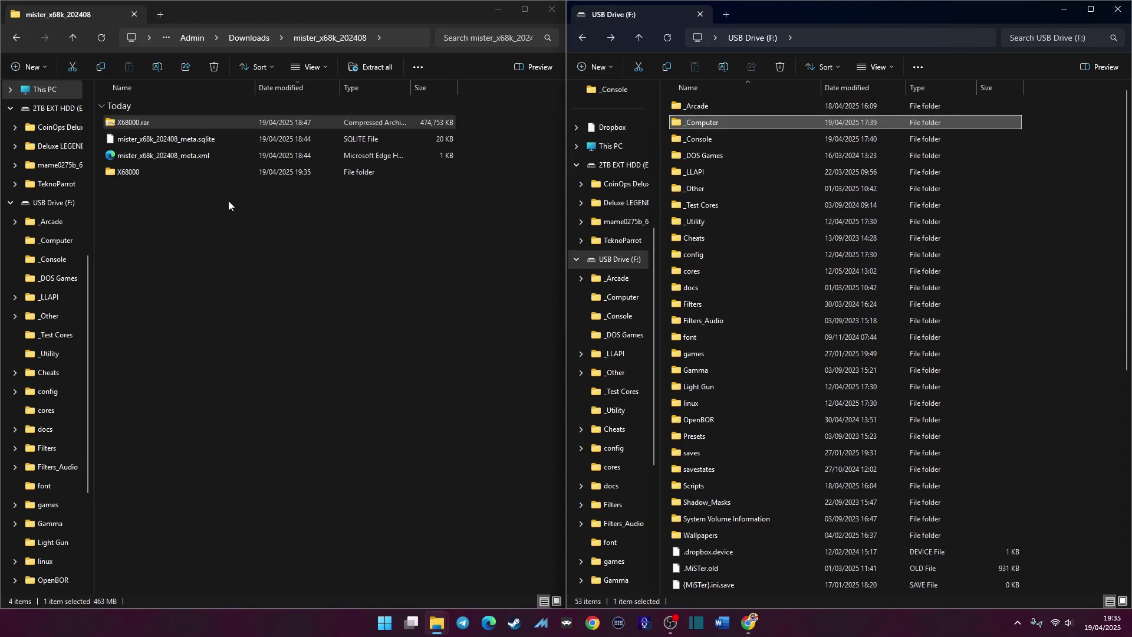
Step: Open the inner extracted X68000 folder with the HDF files, and find the existing X68000 folder in the USB drive's games folder
double_click(131, 172)
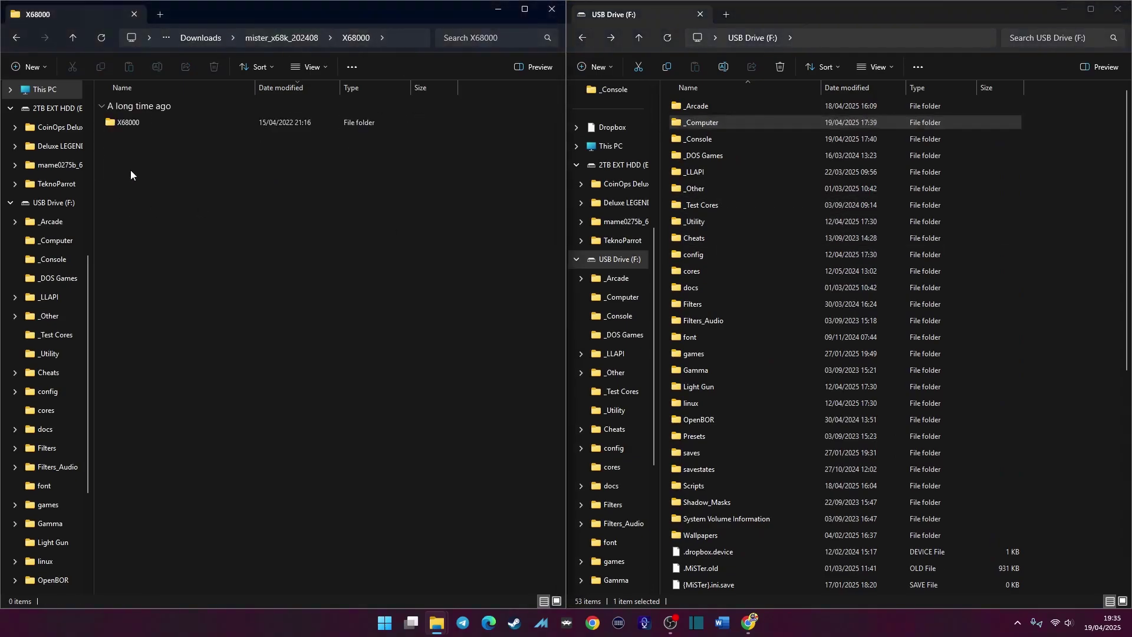
double_click(129, 123)
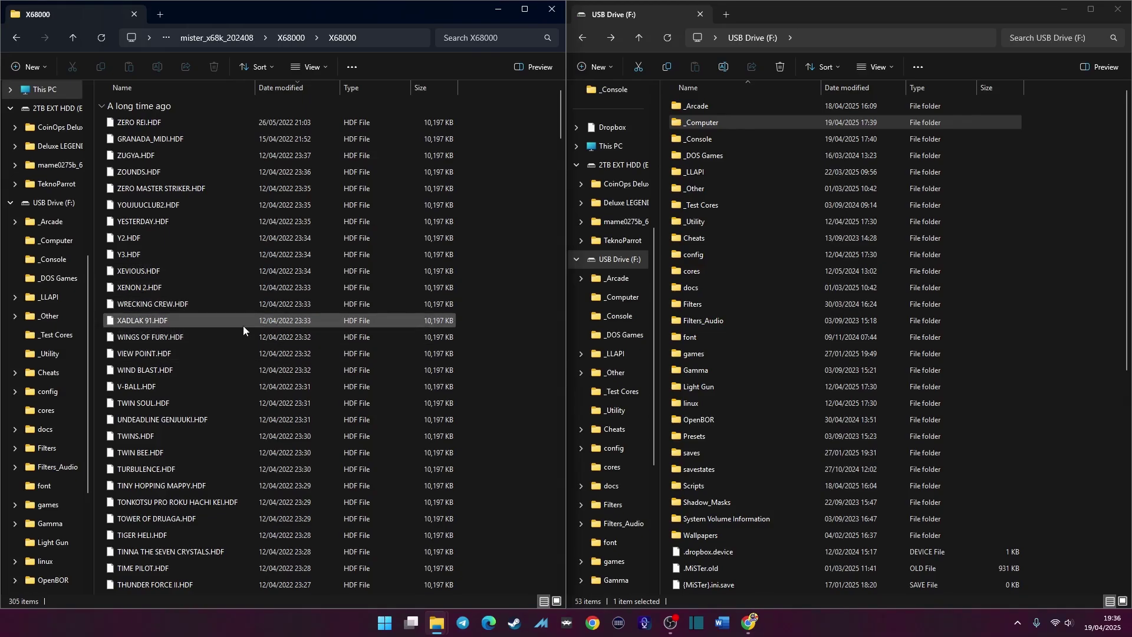
double_click(693, 356)
scroll(733, 391, "down", 13)
scroll(735, 390, "down", 18)
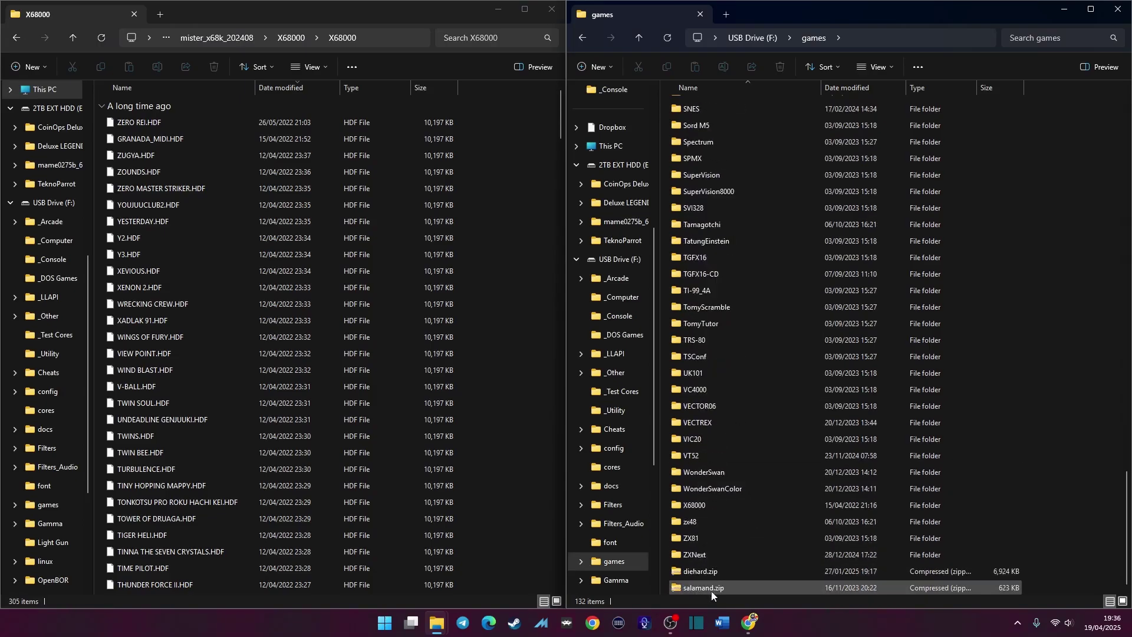
double_click(698, 505)
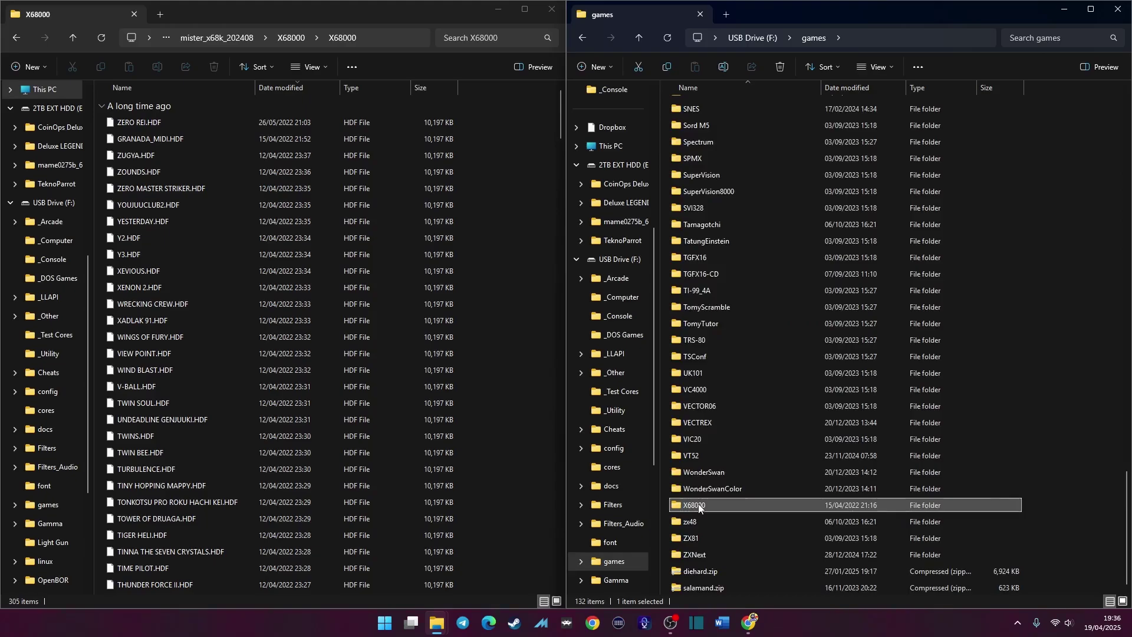
left_click(584, 38)
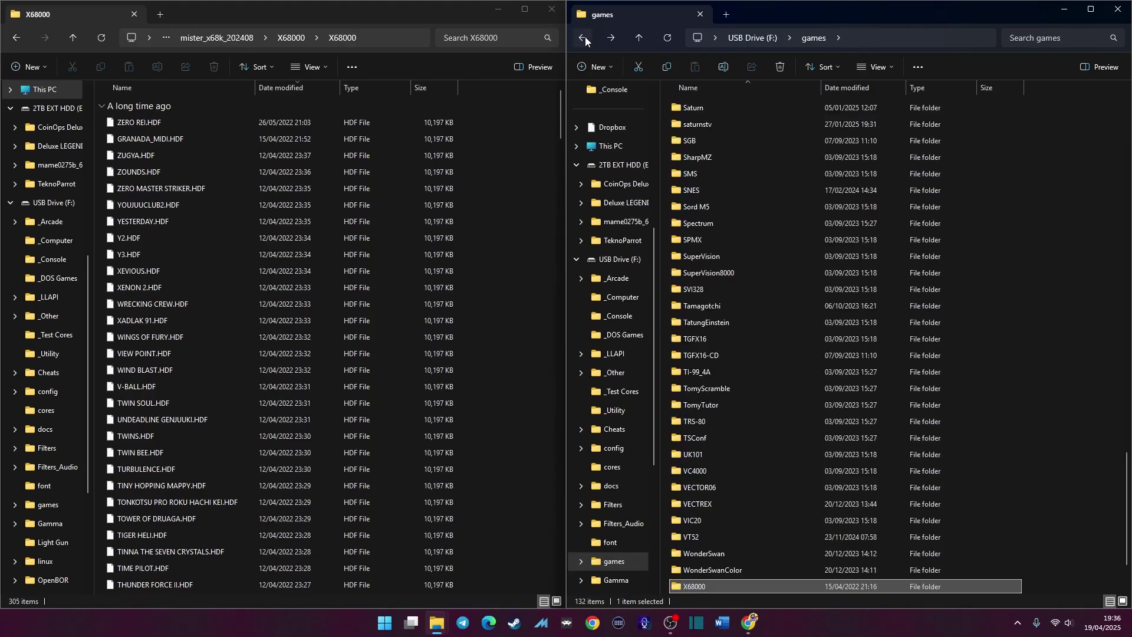
Step: Copy the extracted X68000 folder into the USB drive's games folder, skipping files with the same names
left_click(14, 39)
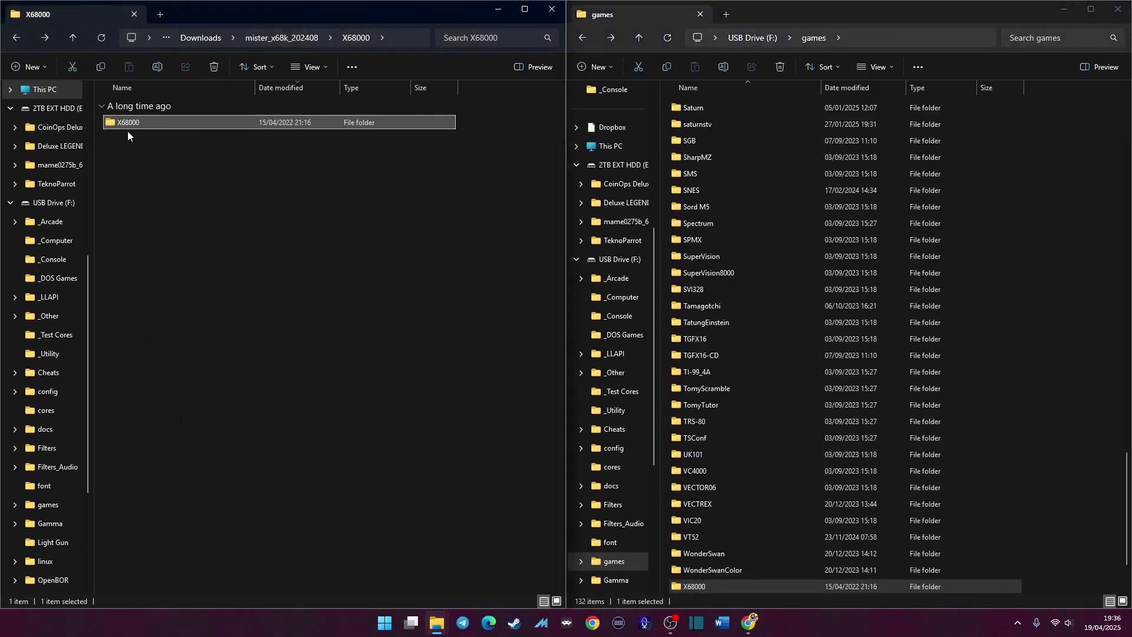
left_click_drag(121, 121, 1073, 518)
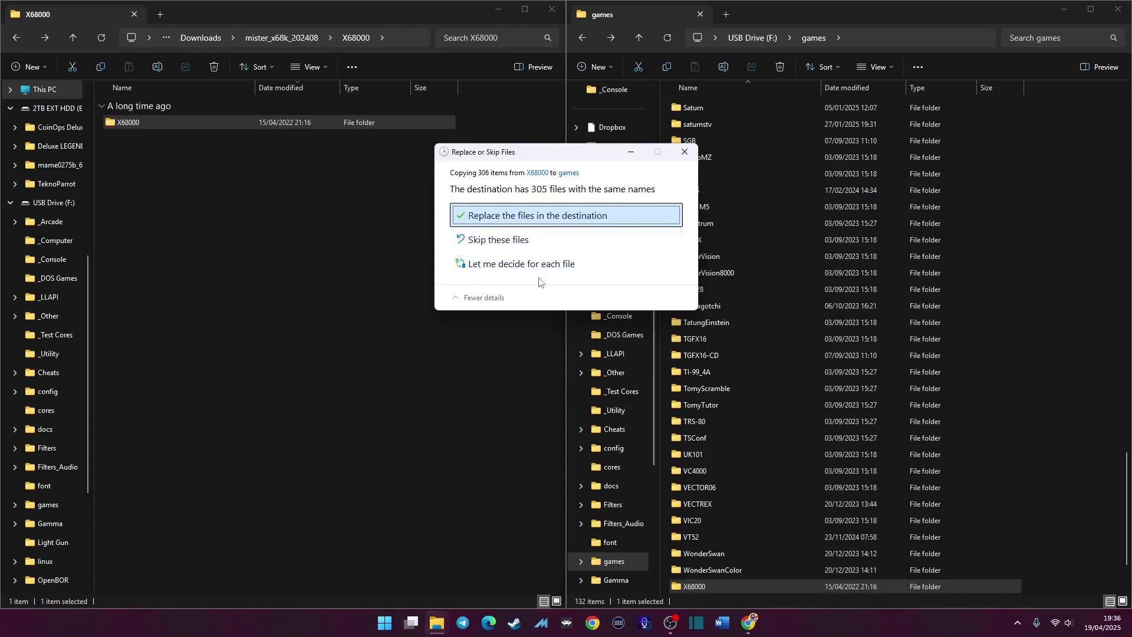
left_click(505, 242)
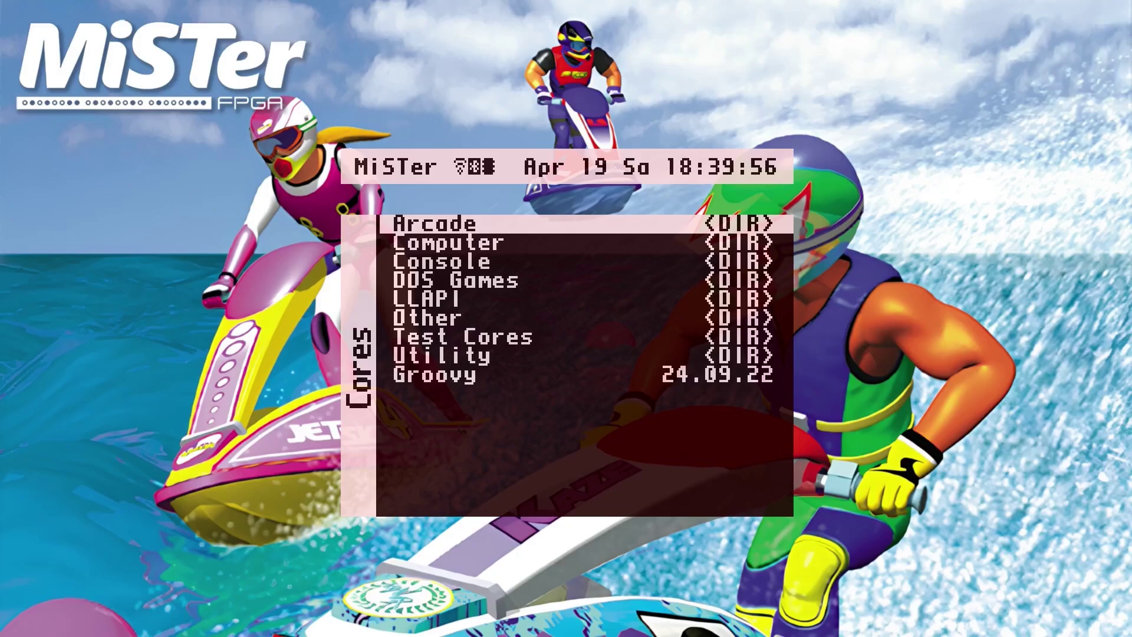
Step: Switch to the MiSTer and load the X68000 core dated 24.05.24 from the Computer cores
key("Down")
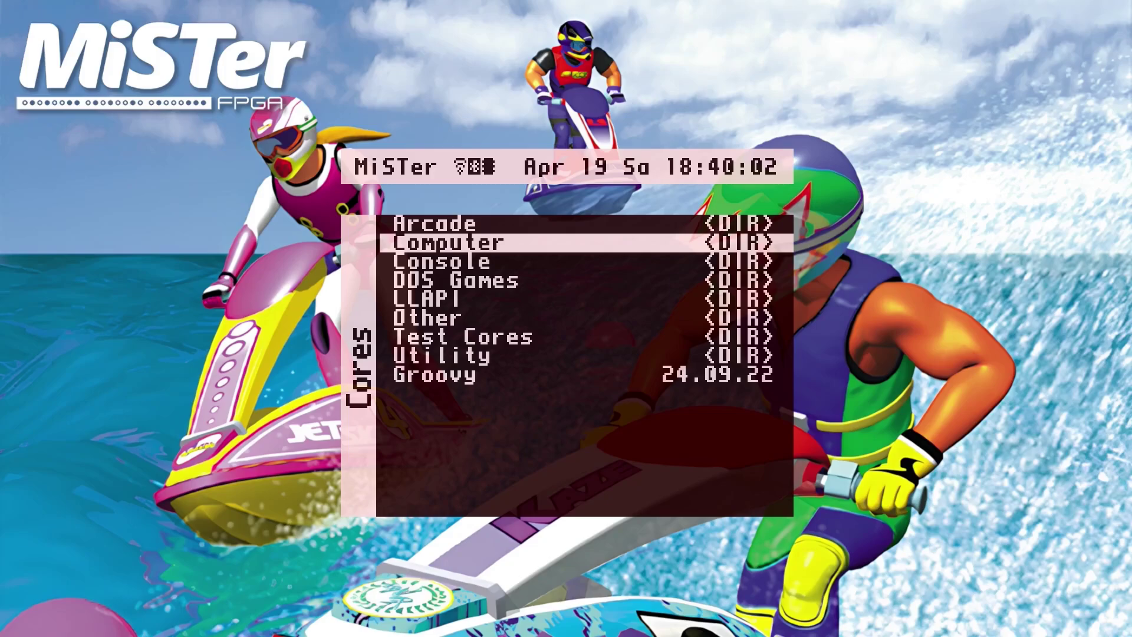
key("Return")
key("Up")
key("Up")
key("Up")
key("Up")
key("Up")
key("Up")
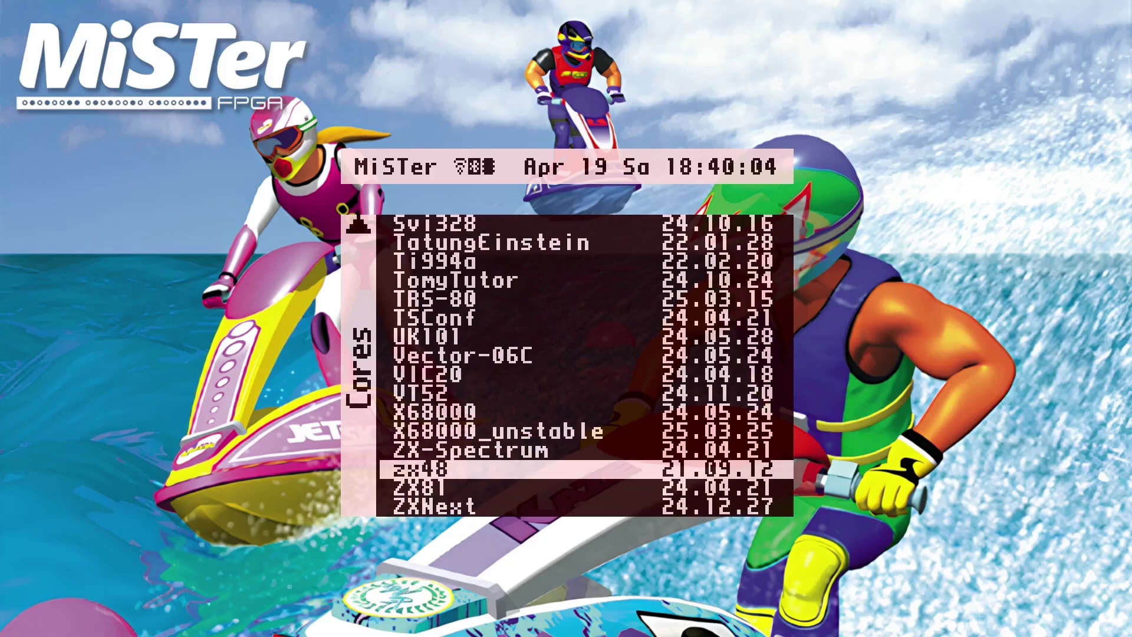
key("Down")
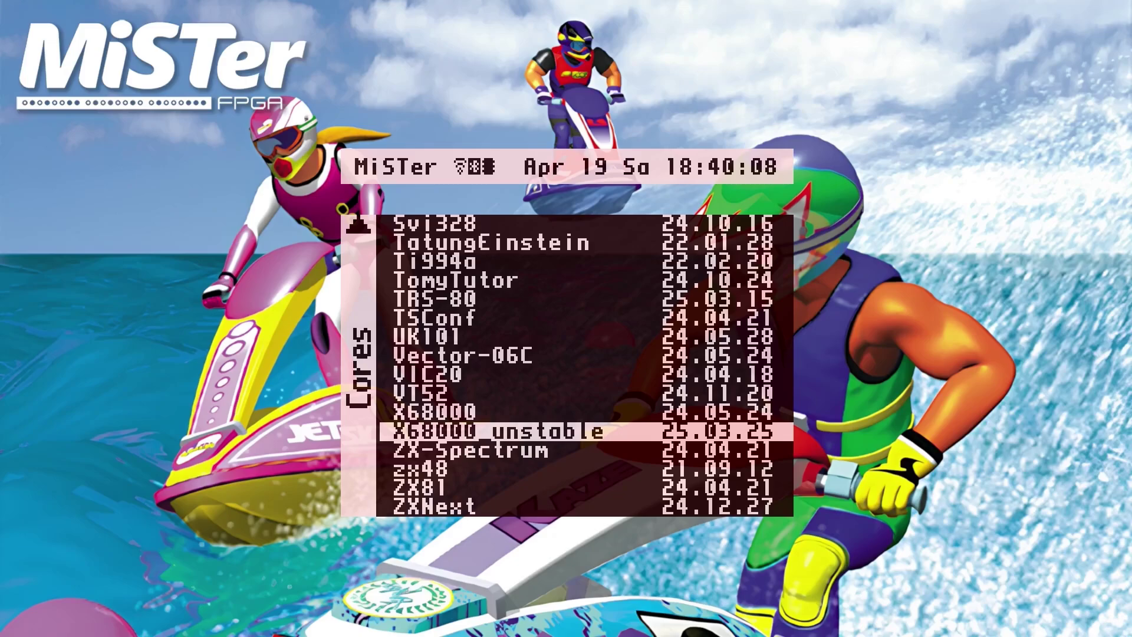
key("Up")
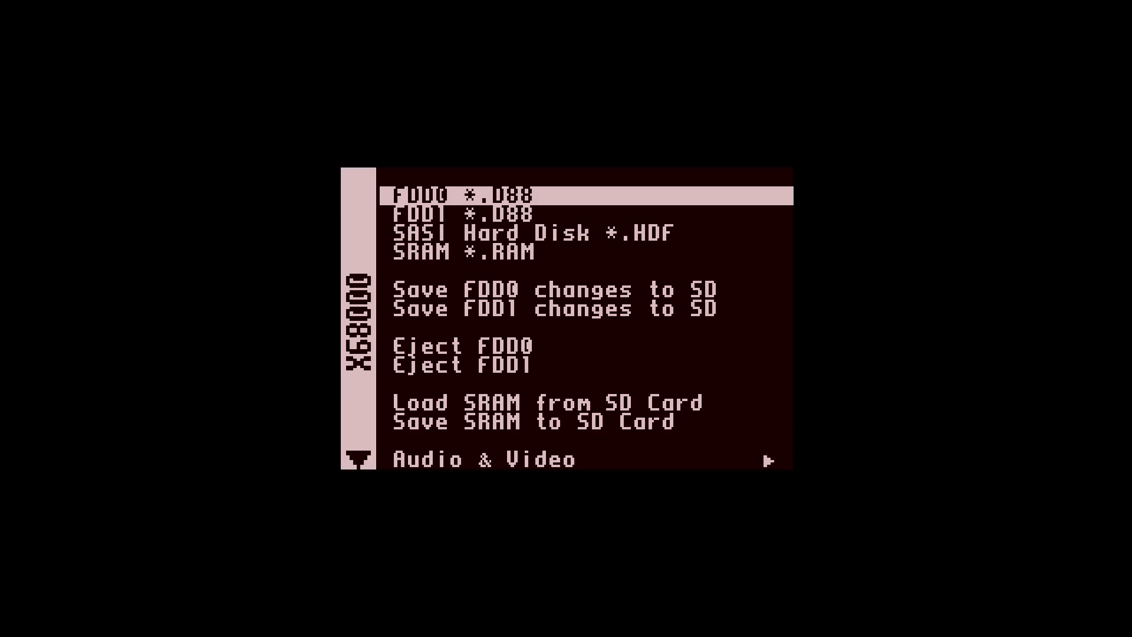
Step: Mount the COSMO GANG THE PUZZLE image as the X68000 core's SASI hard disk and boot it
key("Down")
key("Down")
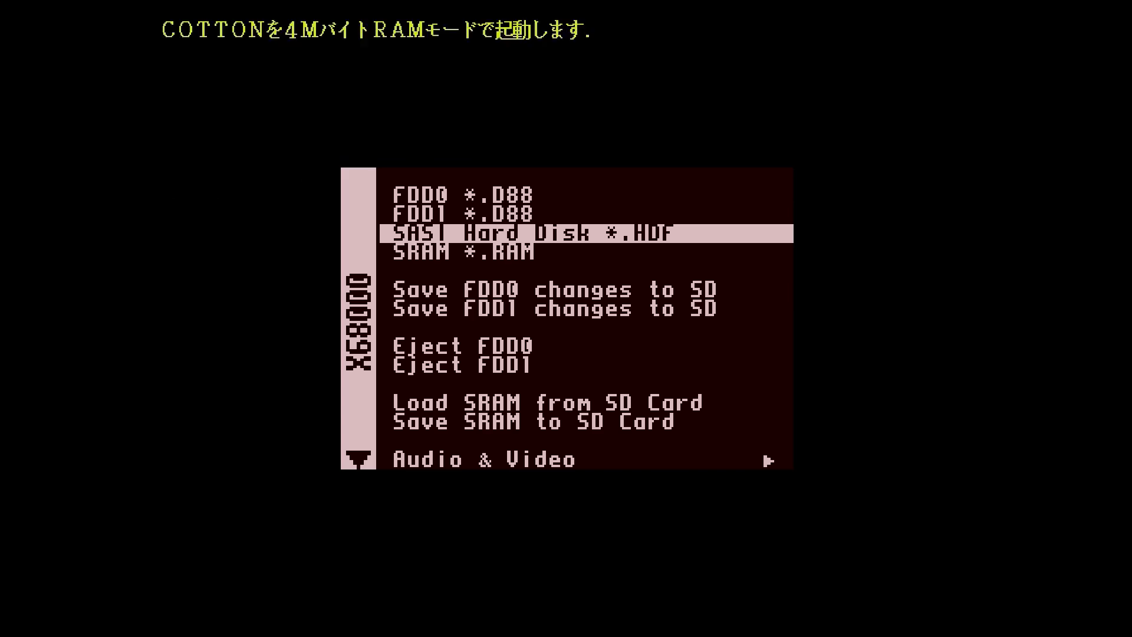
key("Return")
key("Down")
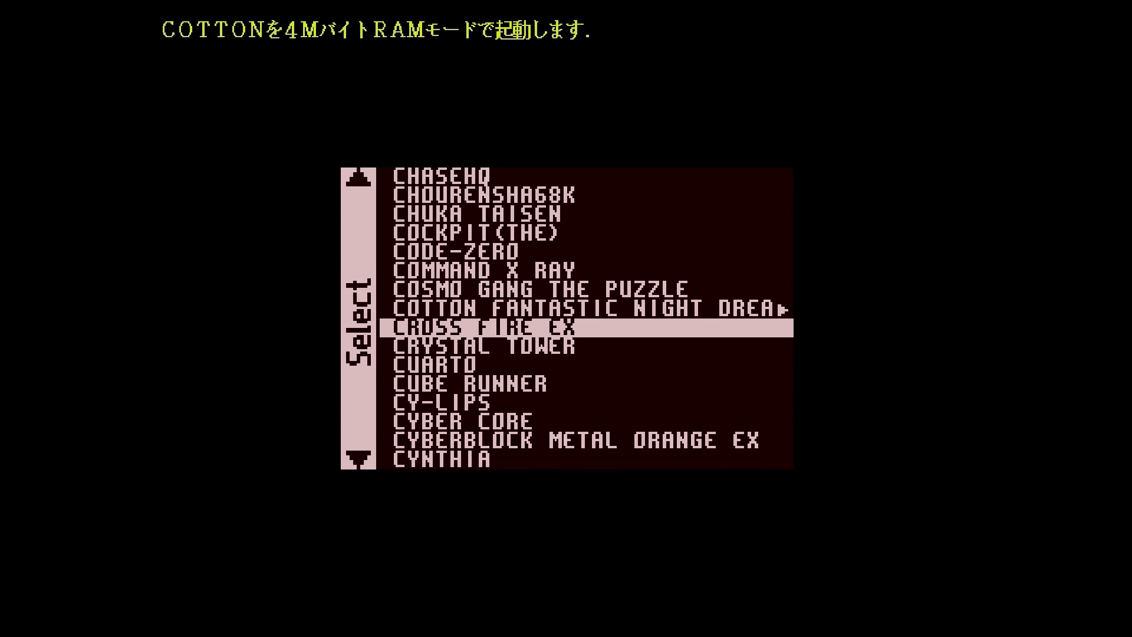
key("Up")
key("Up")
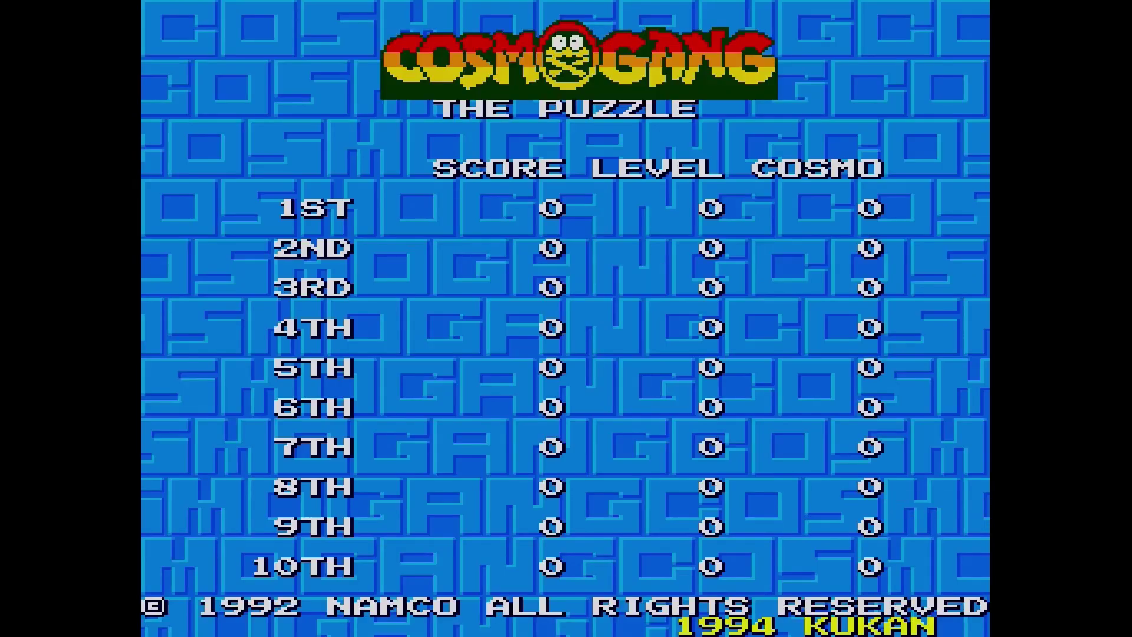
Step: Start a 1PLAY game from the title menu of Cosmo Gang the Puzzle
key("Return")
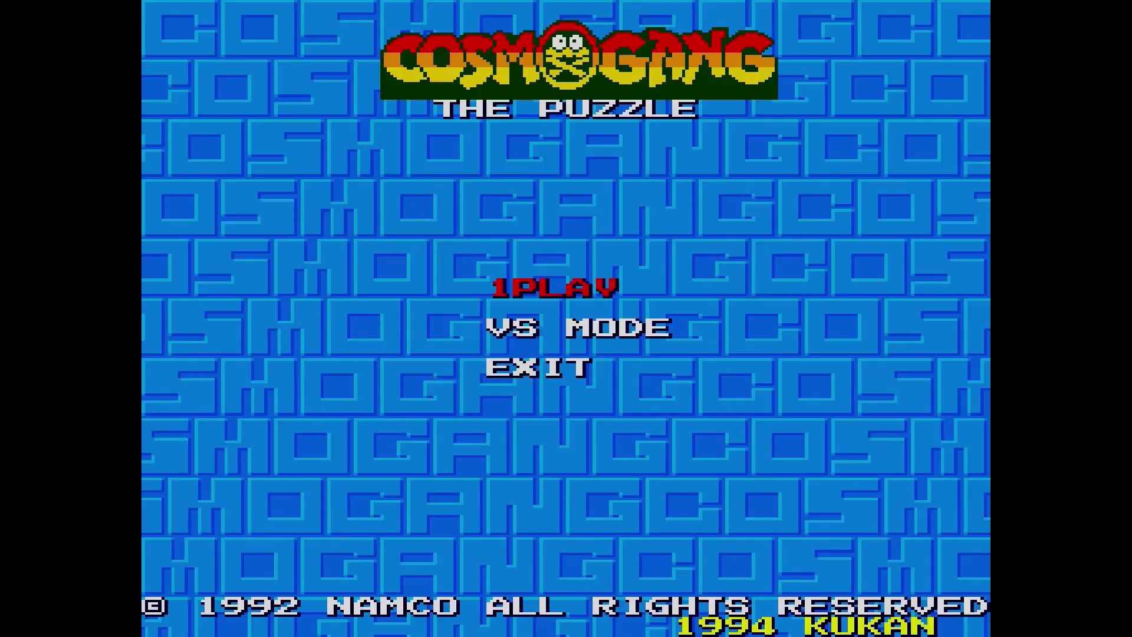
key("Down")
key("Up")
key("Down")
key("Up")
key("Down")
key("Up")
key("Return")
key("Right")
key("Left")
key("Left")
key("Left")
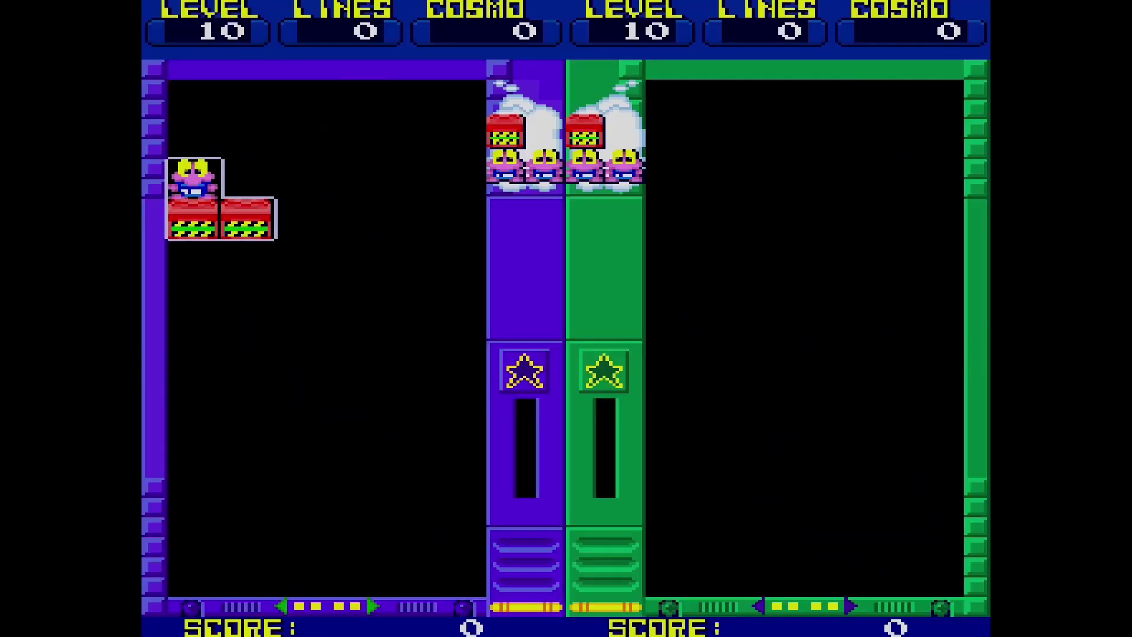
key("Down")
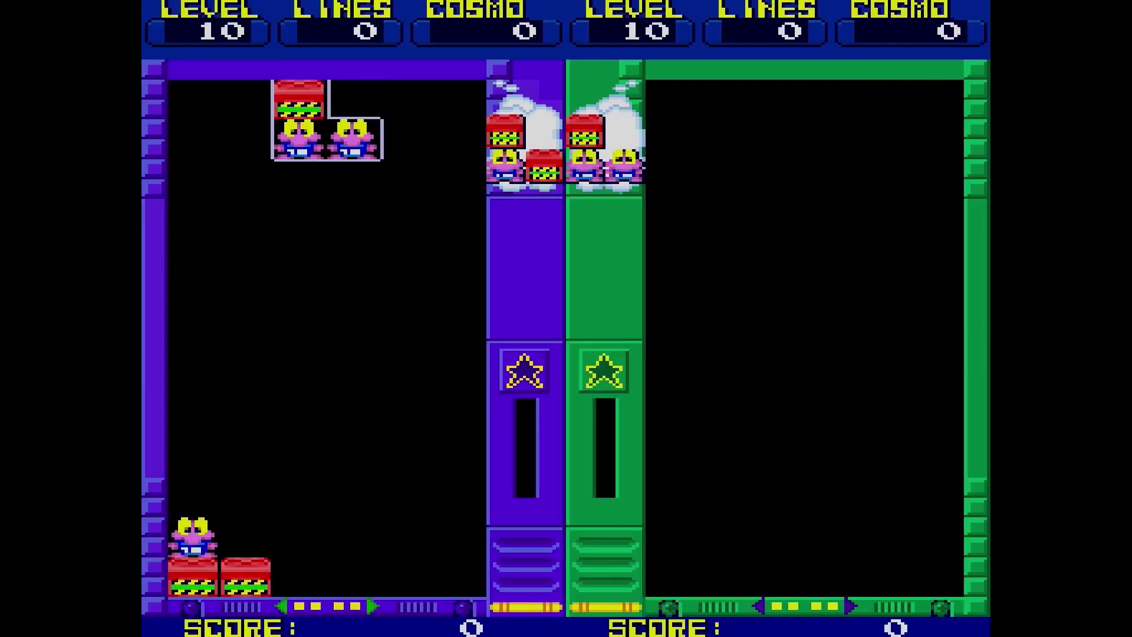
key("z")
key("z")
key("Left")
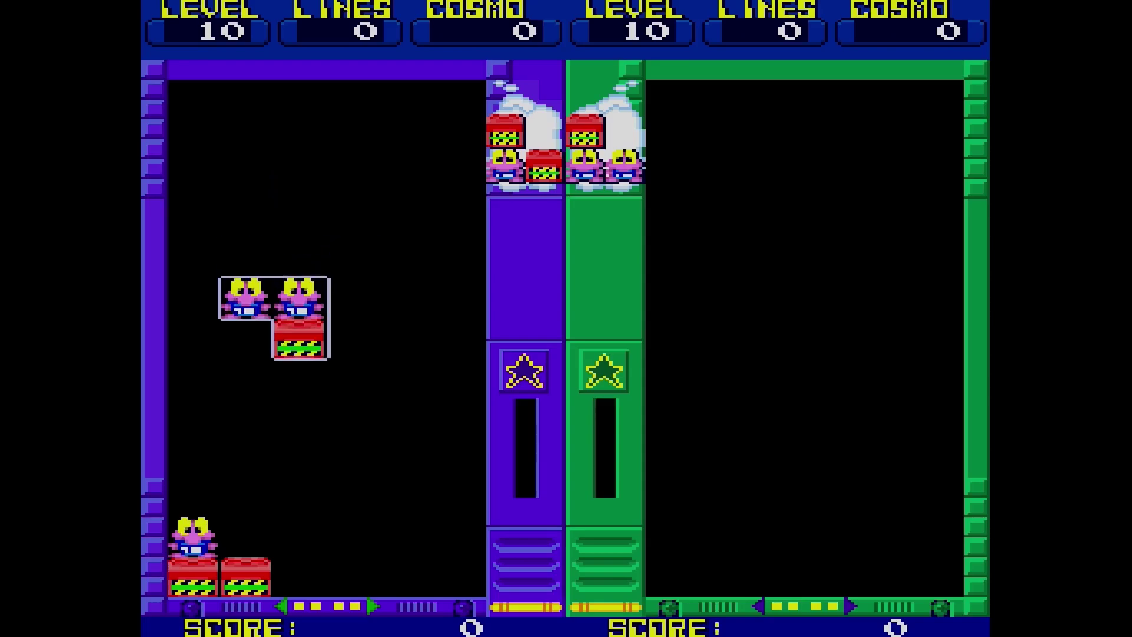
key("Left")
key("Down")
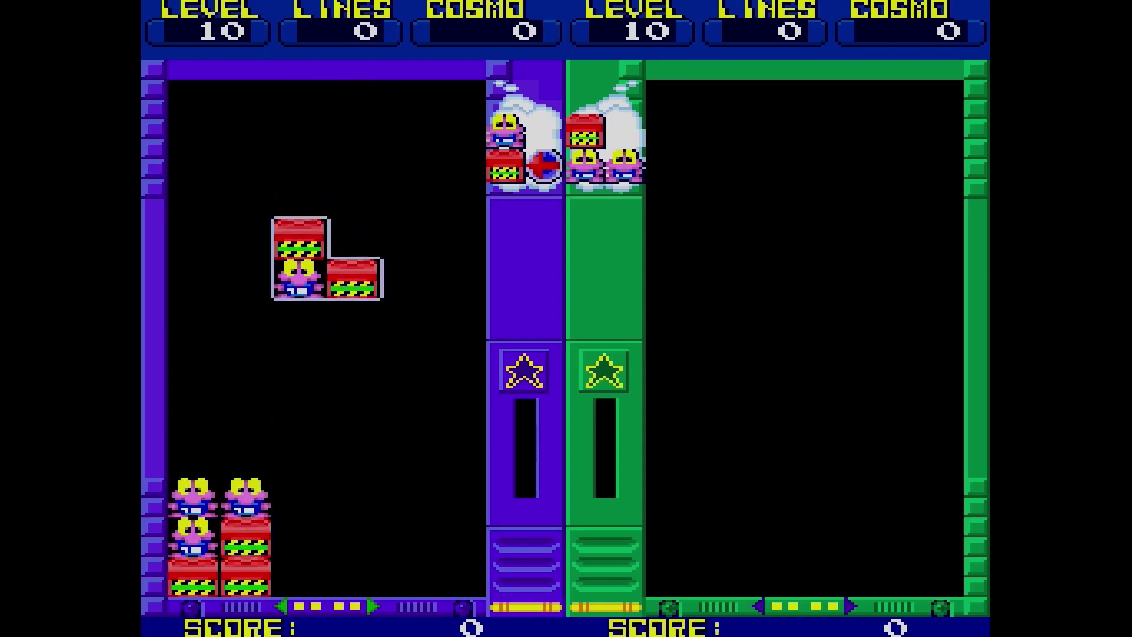
key("Down")
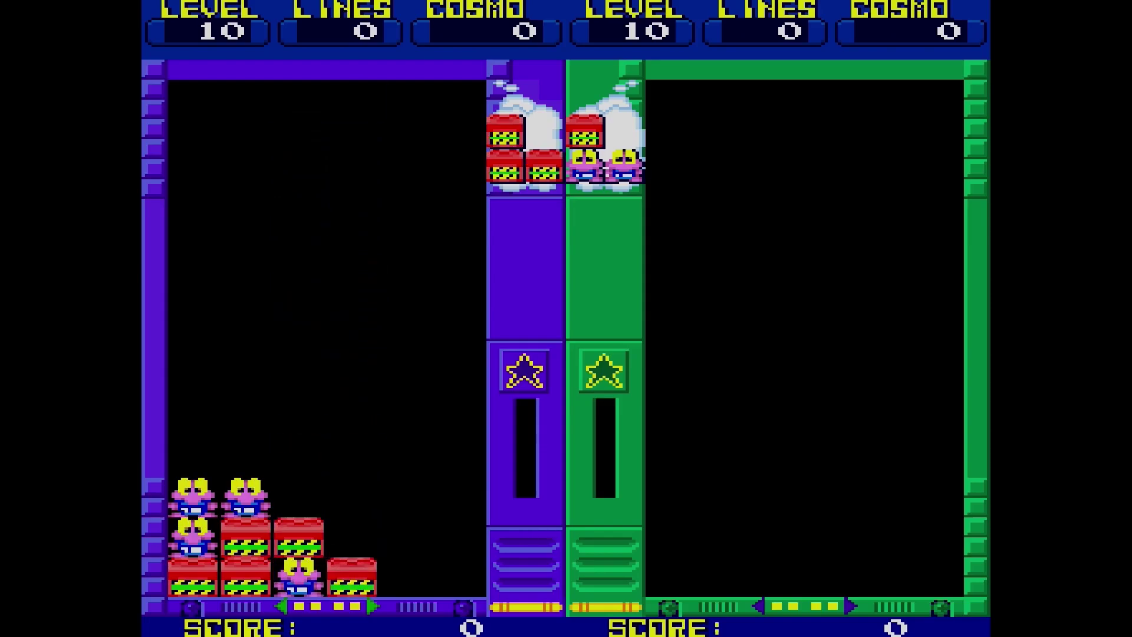
Step: Turn the falling arrow-ball piece upside down and land it over the second and third columns so the ball rolls into the aliens
key("Right")
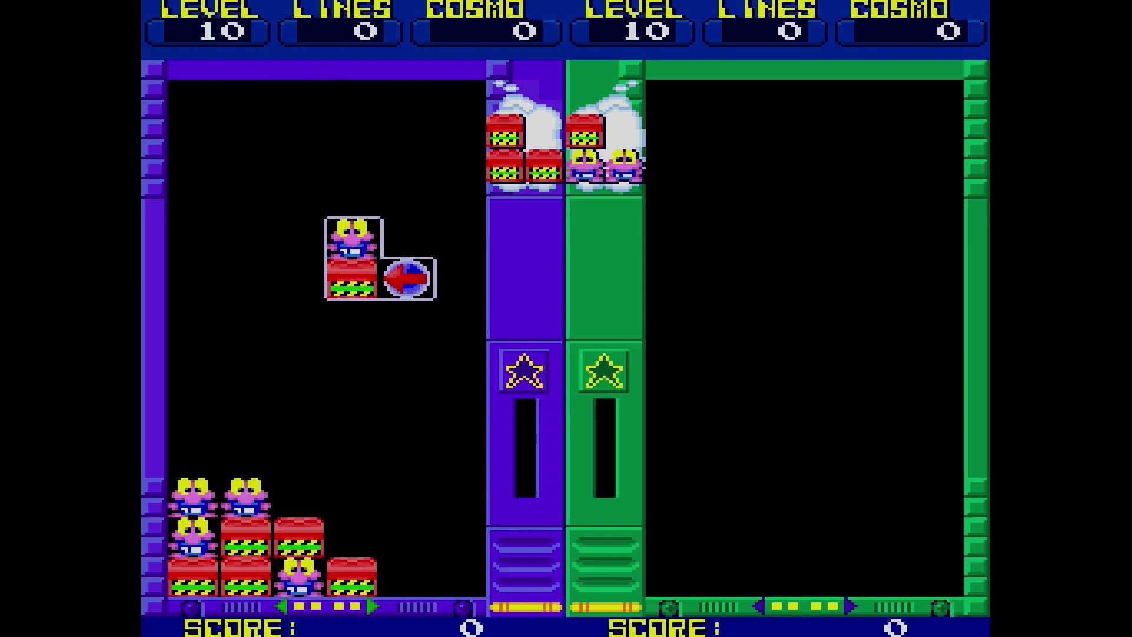
key("x")
key("x")
key("Left")
key("Left")
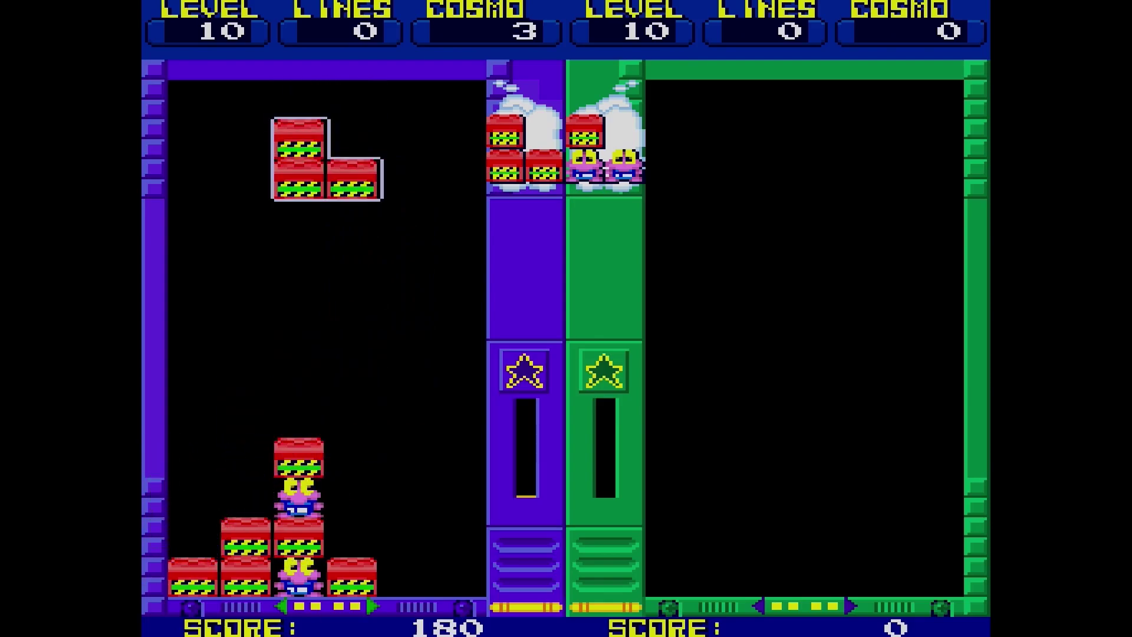
Step: Drop the unrotated three-container piece on the floor of the two rightmost columns of the purple playfield
key("Right")
key("Right")
key("Down")
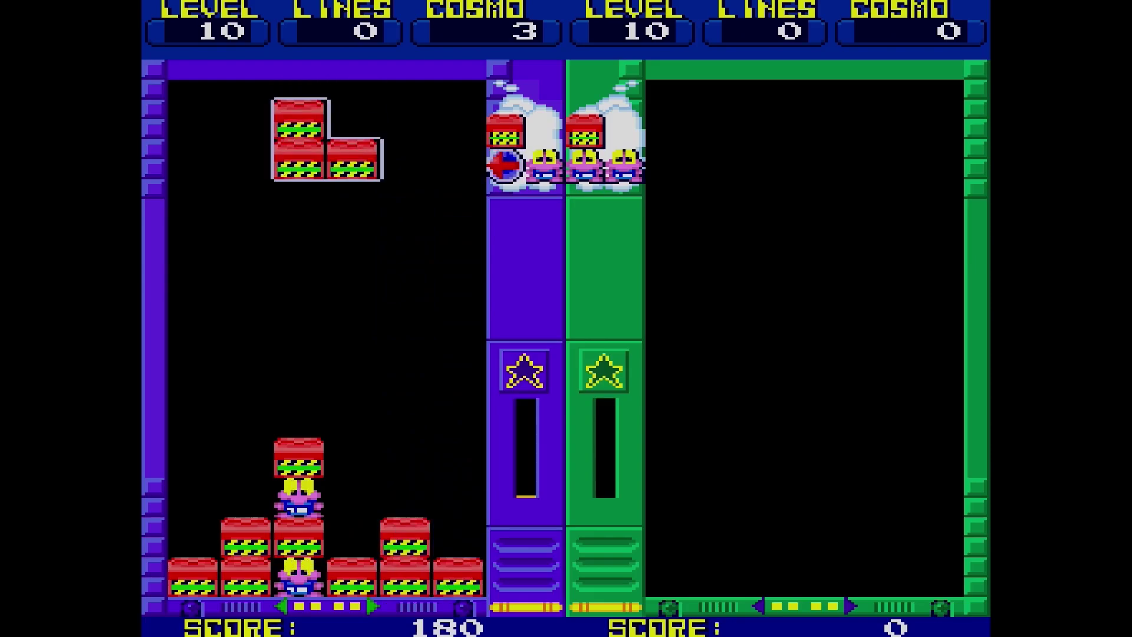
Step: Turn the second three-container piece upside down and fit it onto the containers against the playfield's right wall
key("z")
key("Right")
key("Right")
key("z")
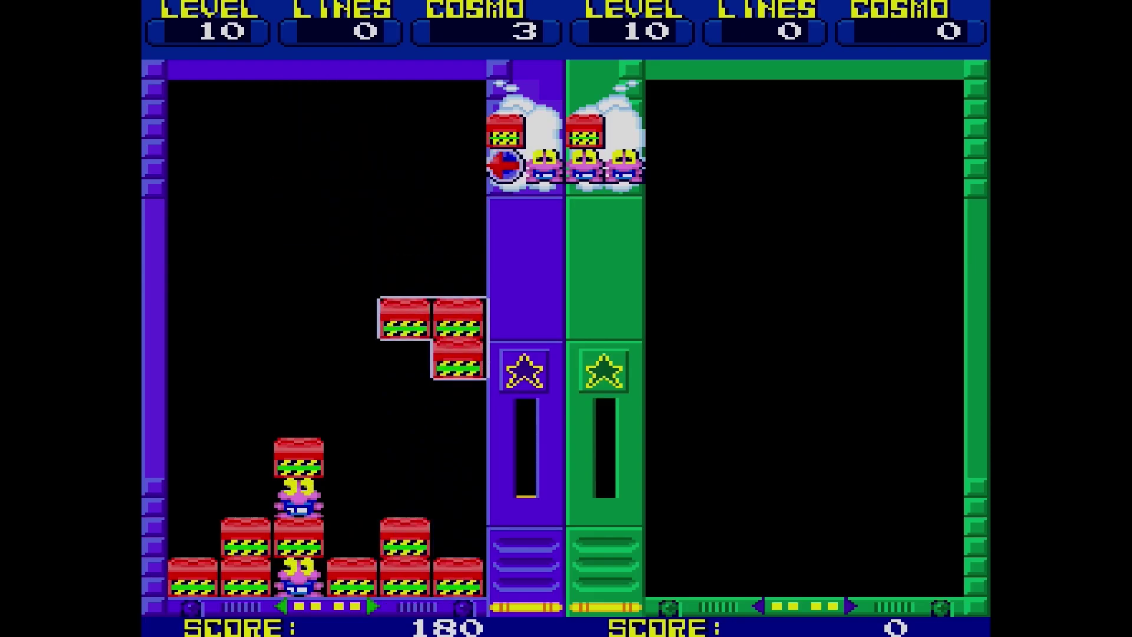
key("Down")
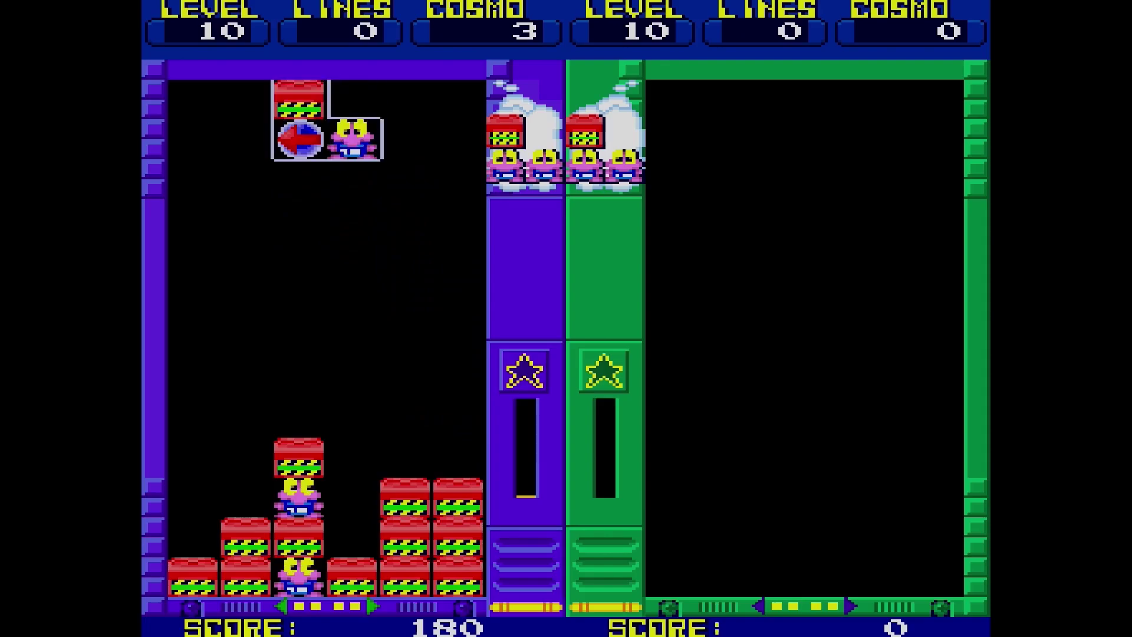
Step: Move the falling piece with the container, arrow ball and alien against the playfield's left wall
key("Left")
key("Left")
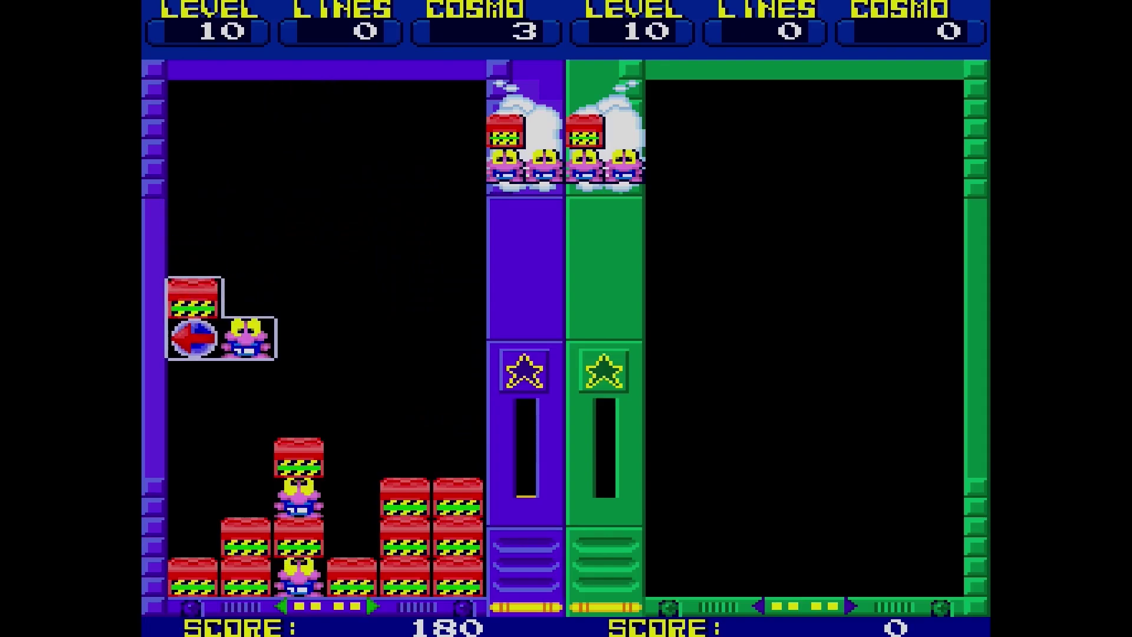